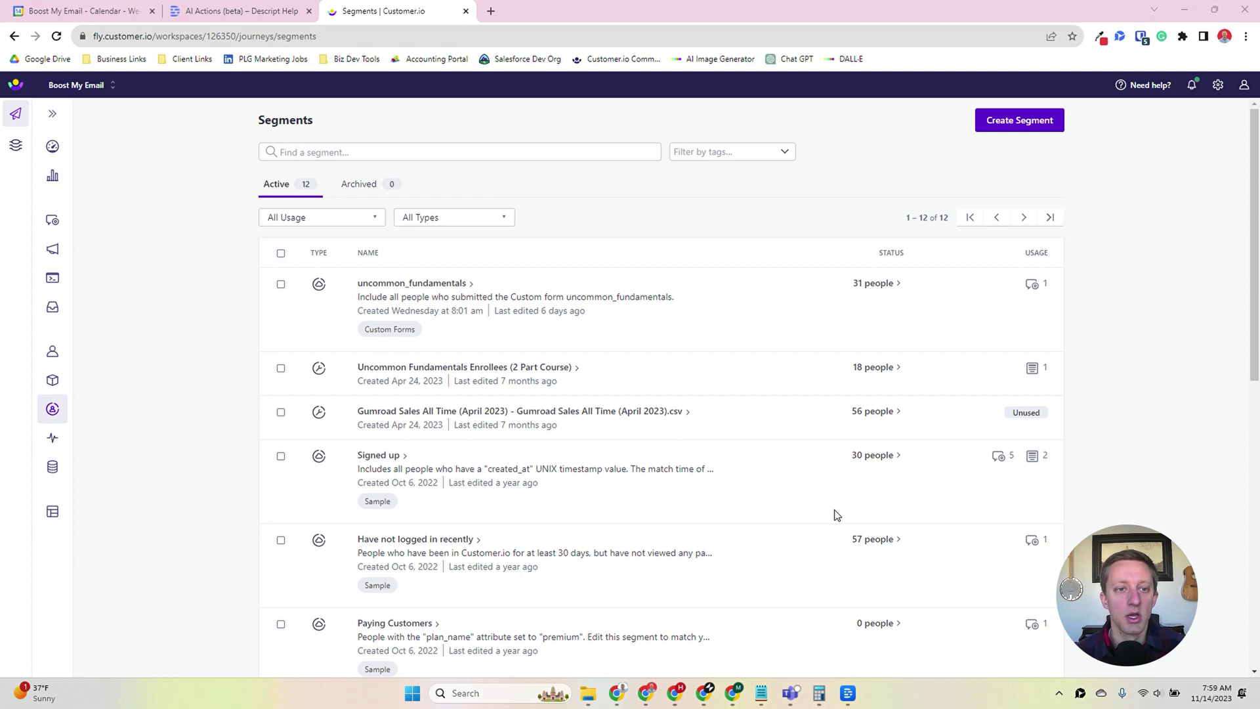
Expand the left navigation to show section names, then collapse it back to icons.
left_click(52, 117)
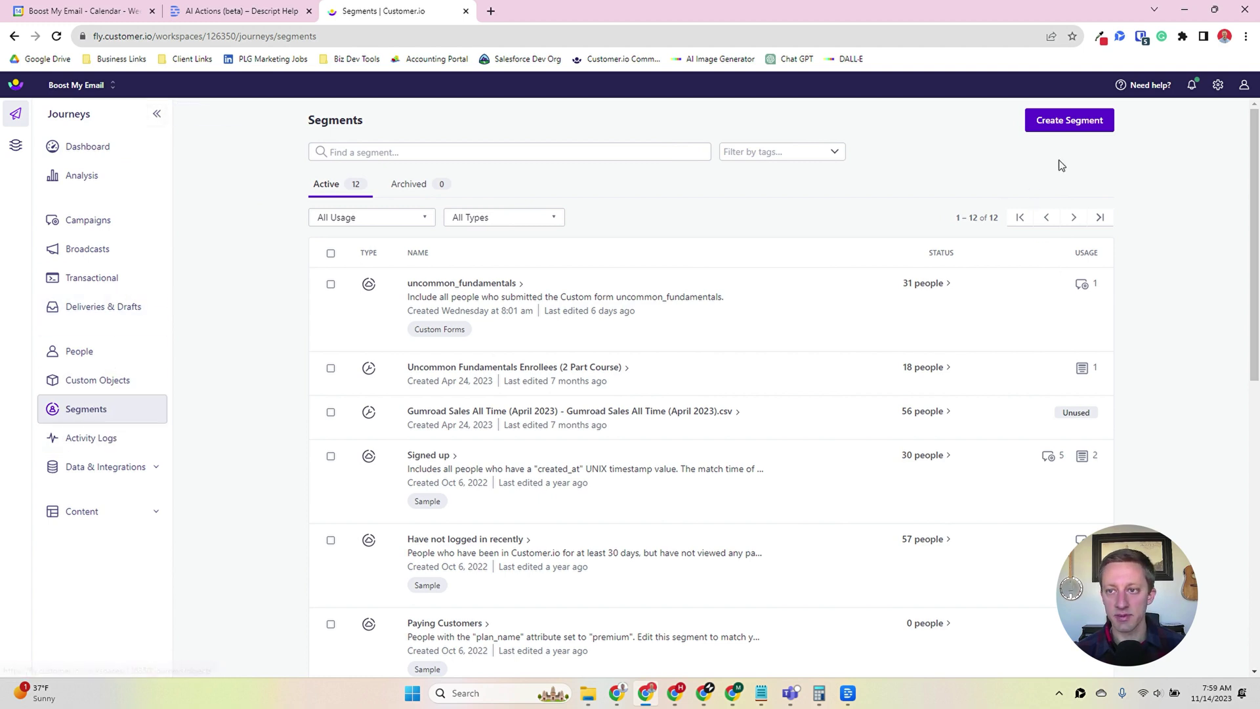
left_click(156, 116)
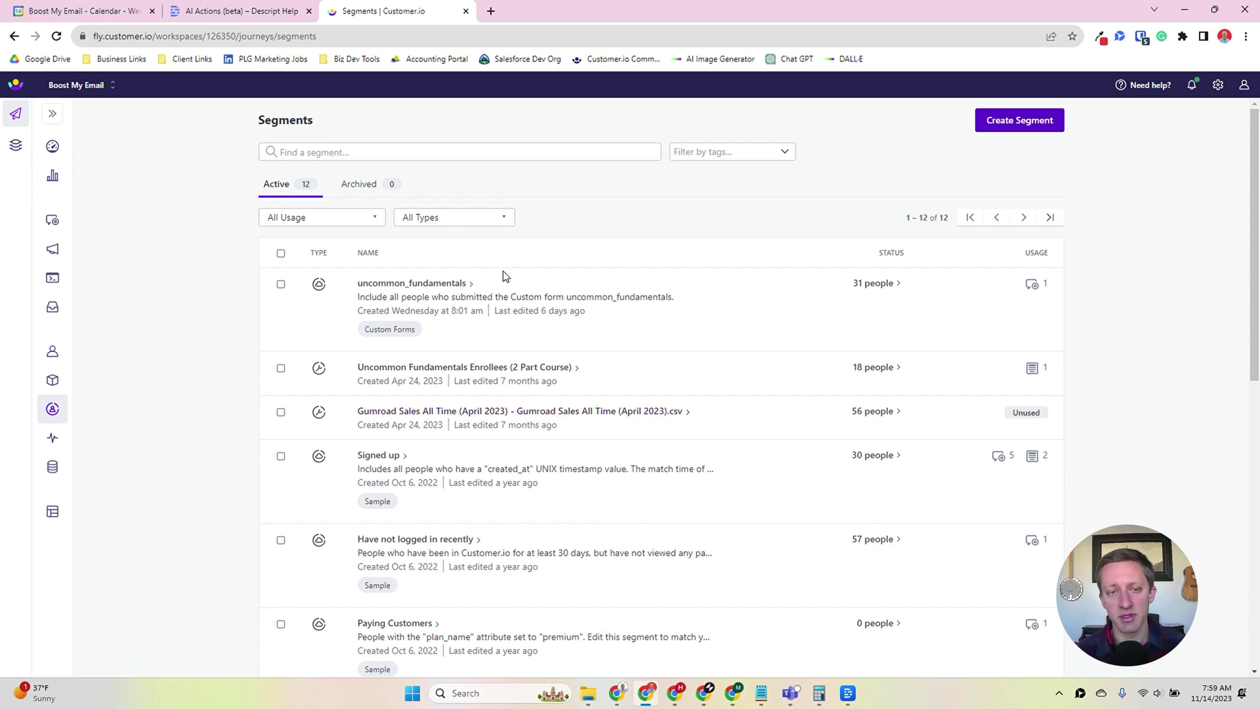
Create a new segment named 'test data driven segment', leaving the description blank.
left_click(1018, 125)
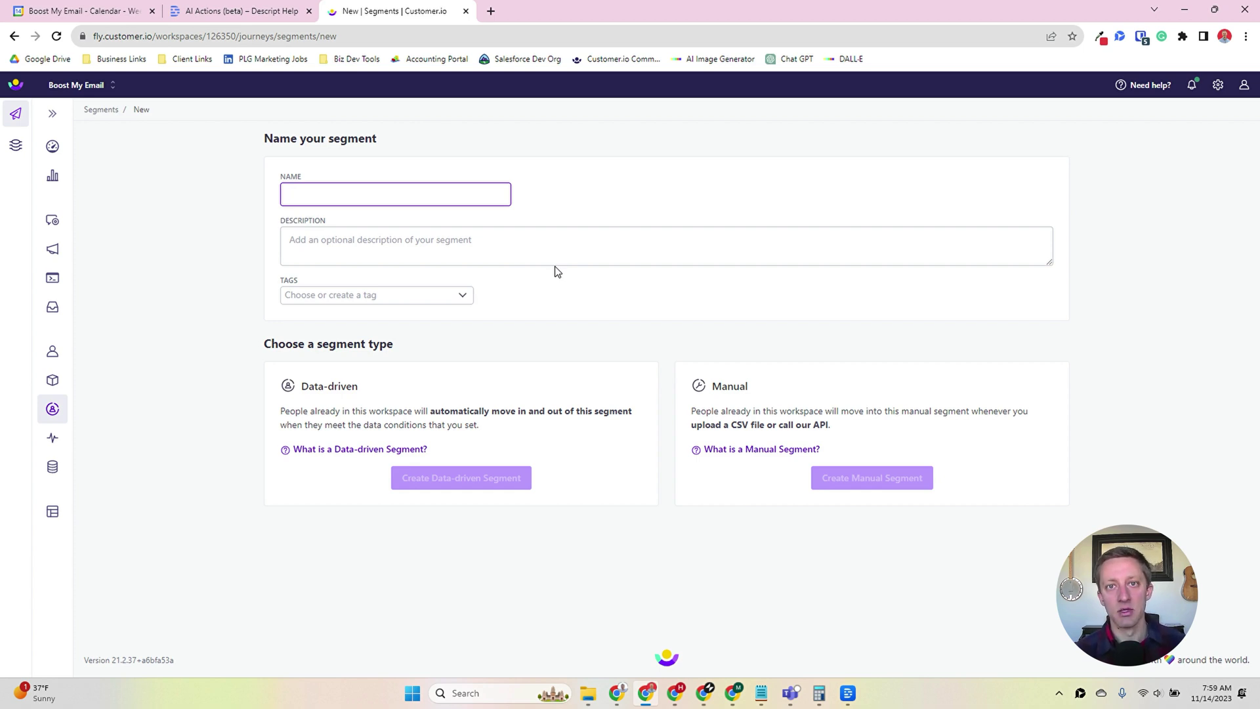
type("test ")
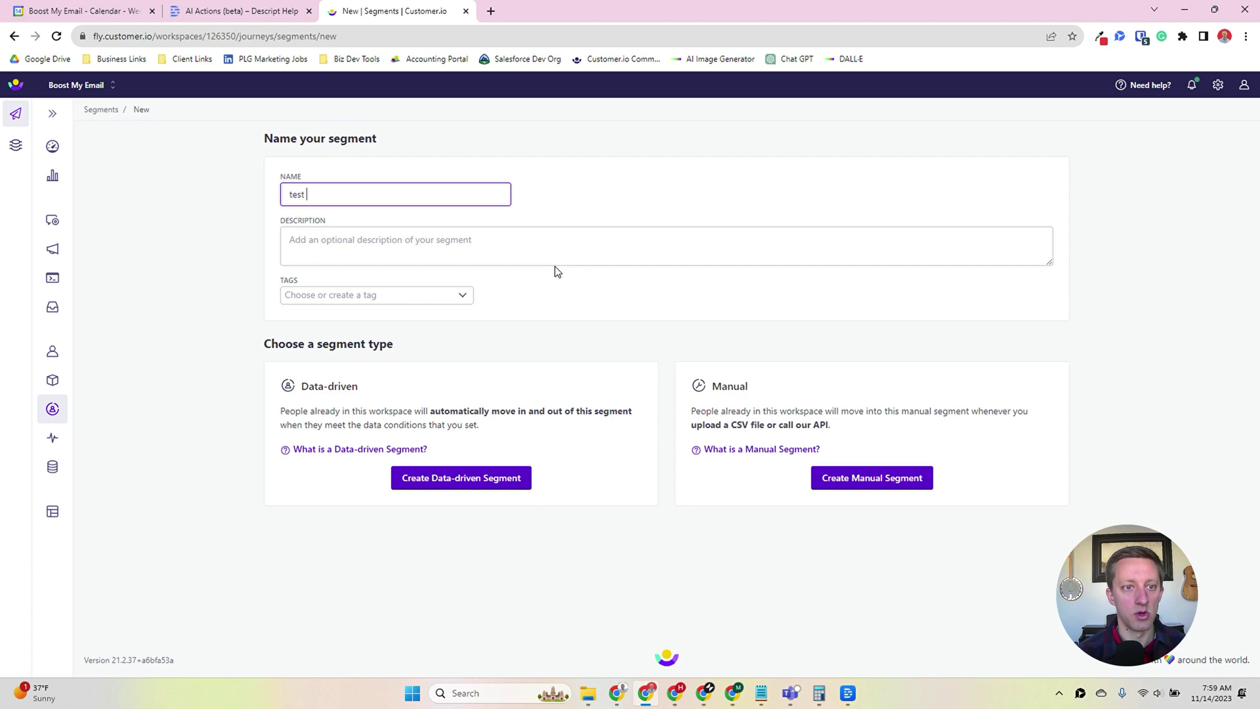
type("data dri")
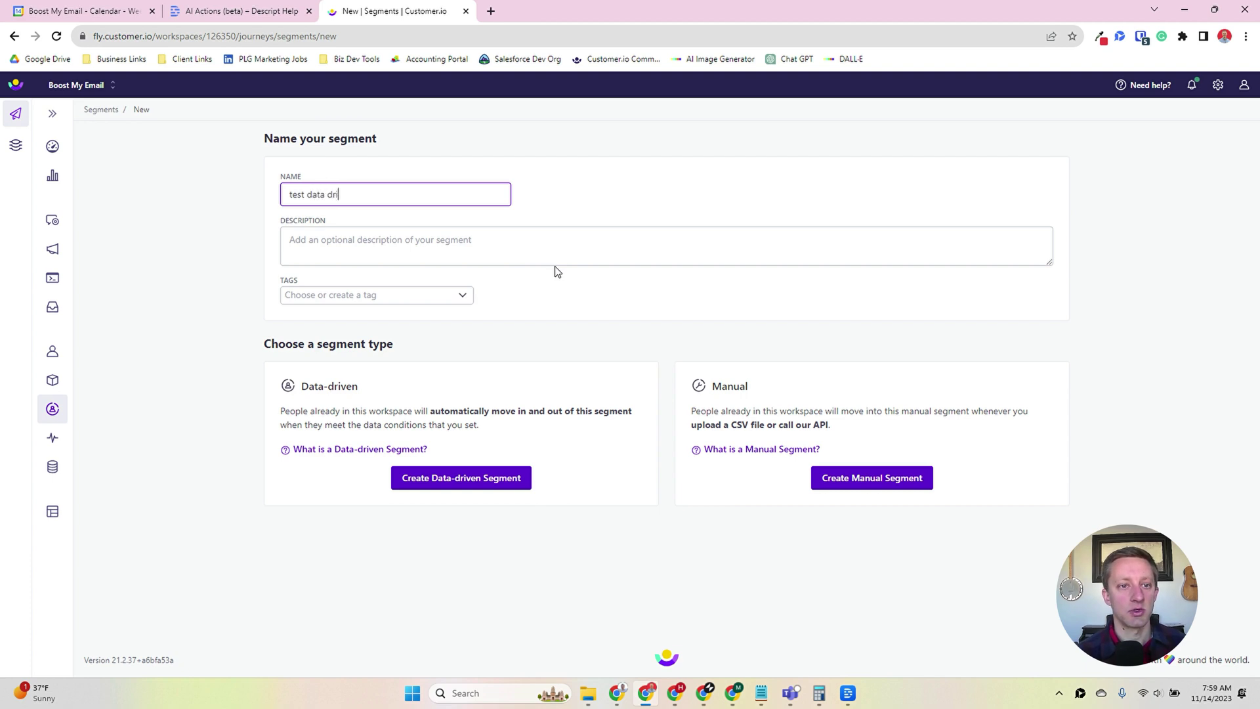
type("ven segment")
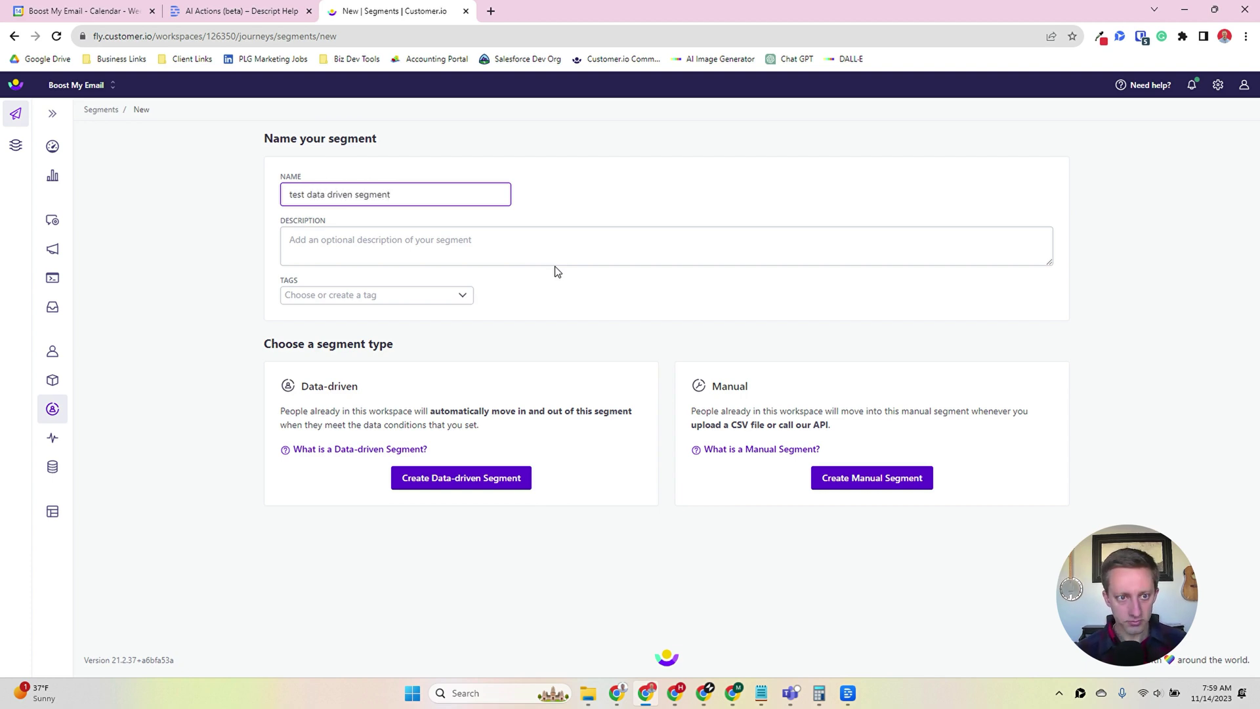
left_click(469, 247)
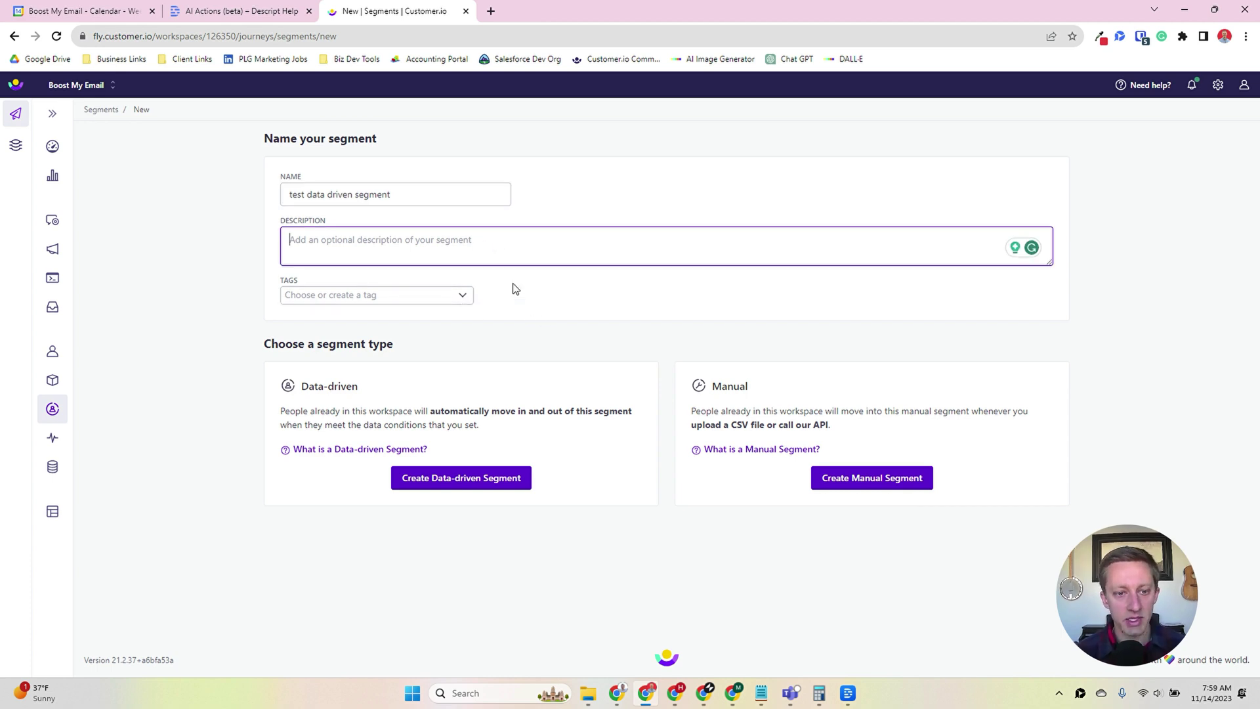
Make the segment data-driven and add a condition on the email attribute.
left_click(508, 462)
left_click(506, 478)
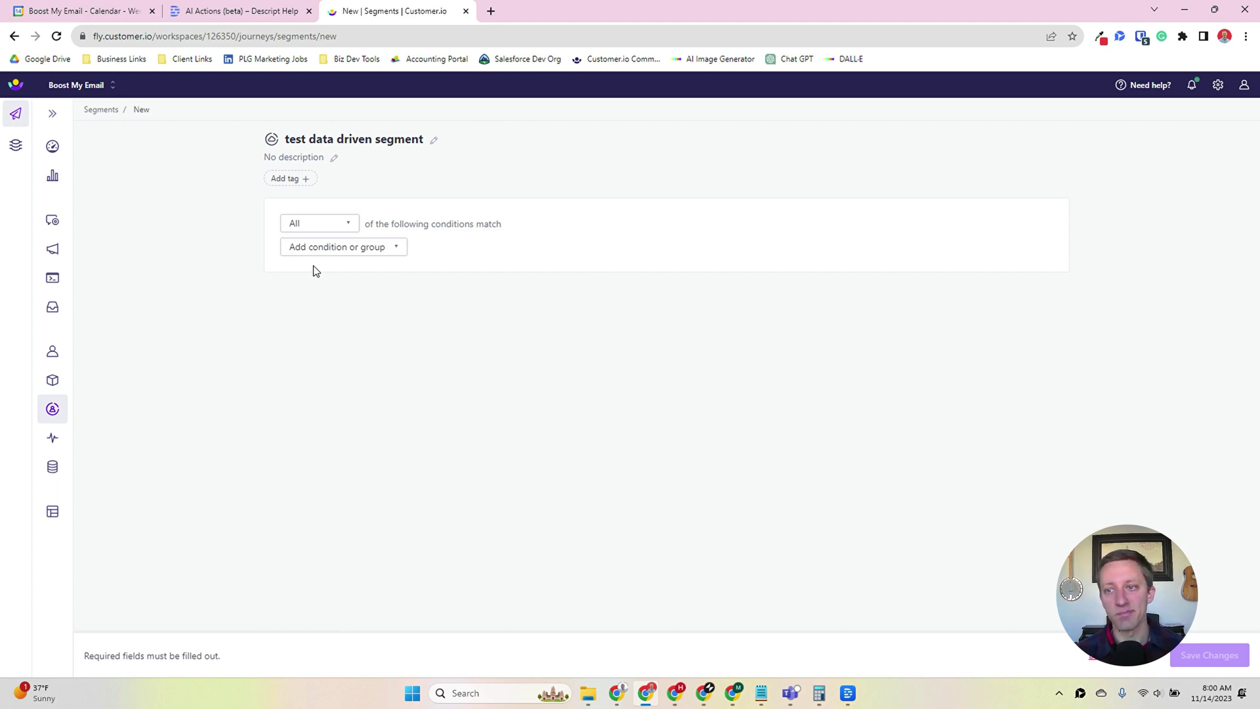
left_click(332, 248)
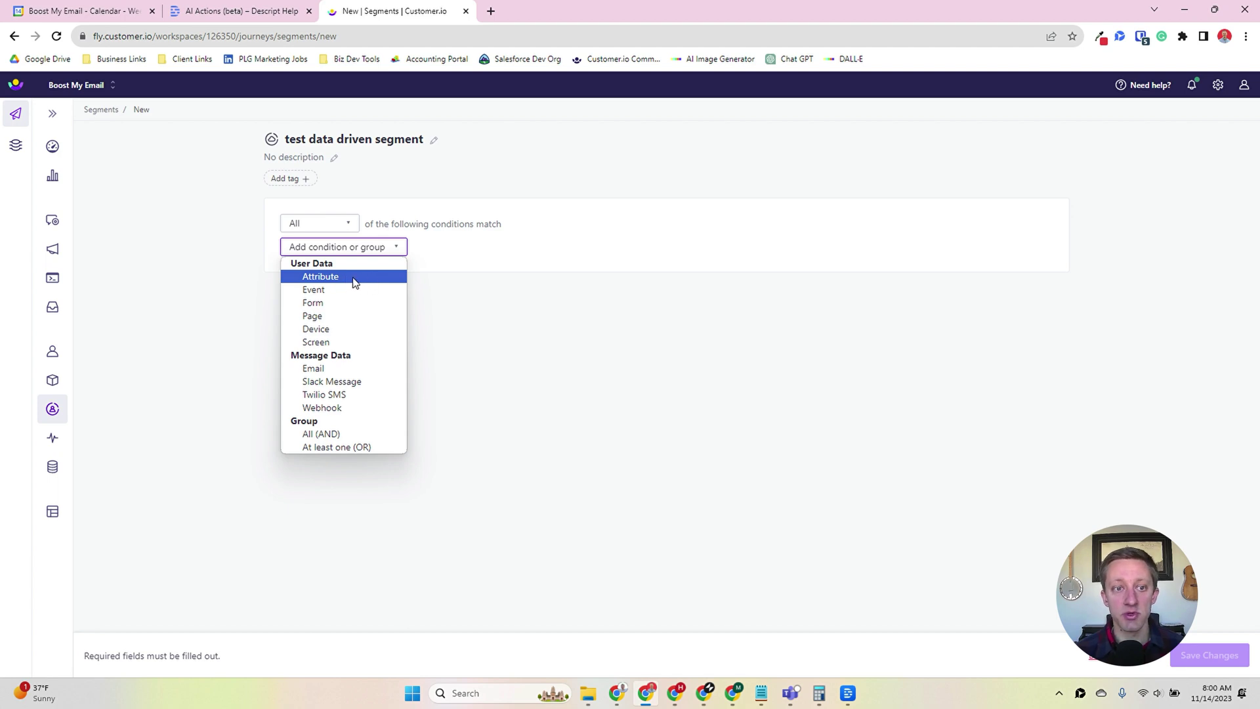
left_click(317, 278)
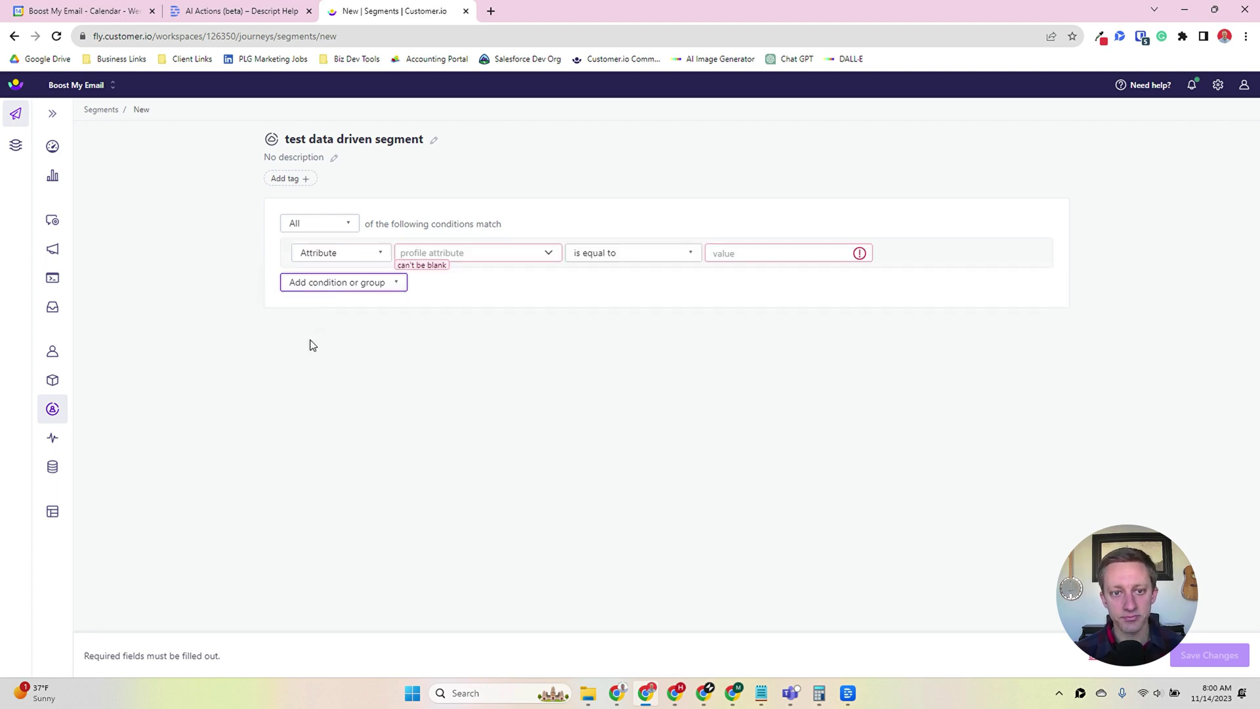
left_click(477, 259)
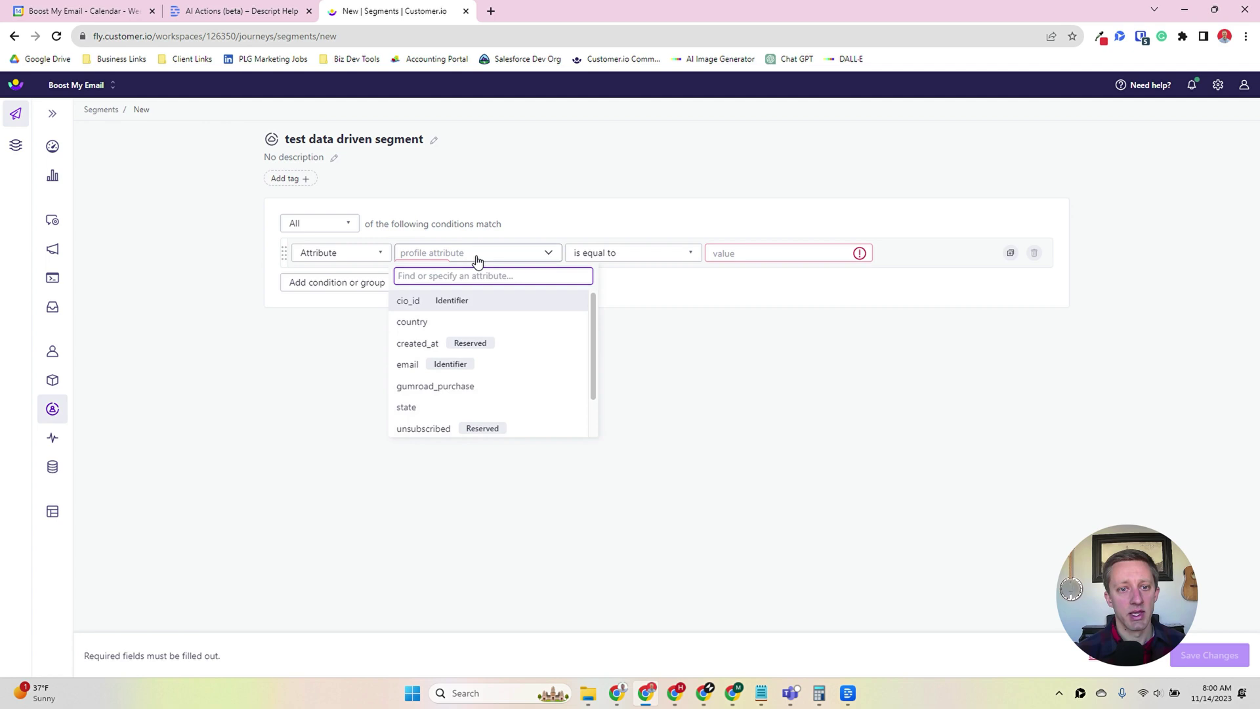
left_click(408, 364)
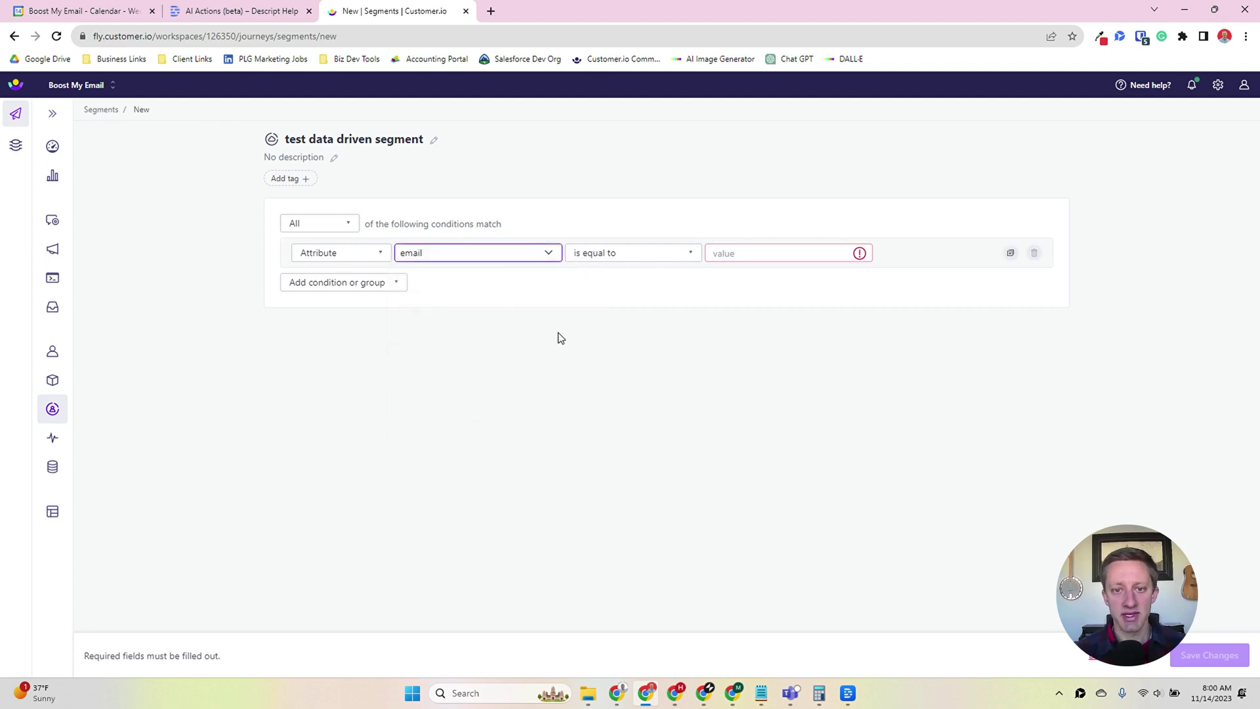
Set the email condition to contains 'gmail.com'.
left_click(575, 259)
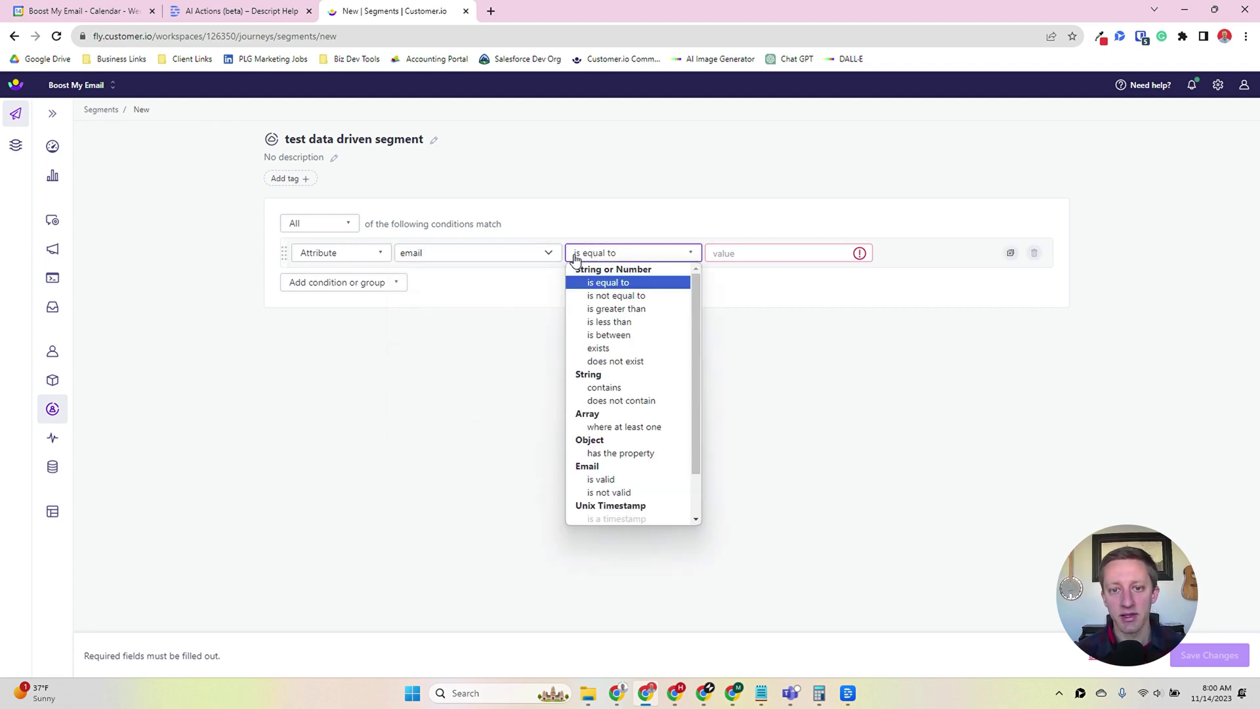
left_click(627, 388)
left_click(752, 253)
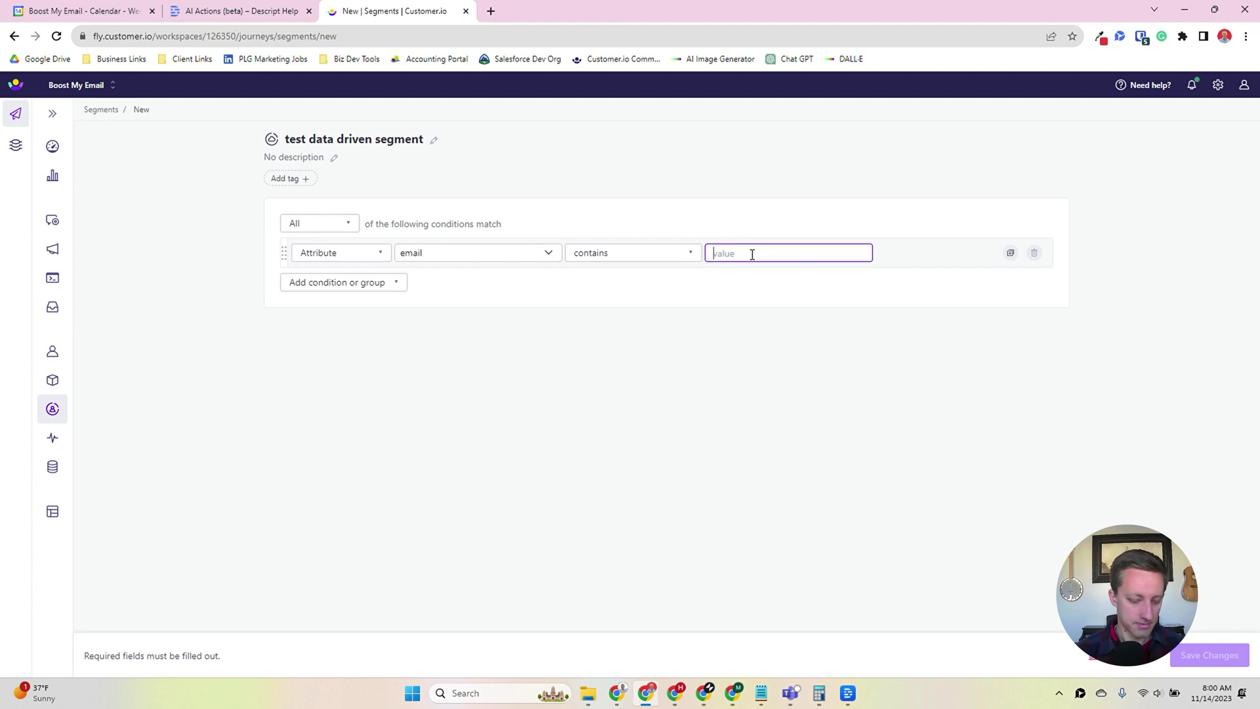
type("gmail.com")
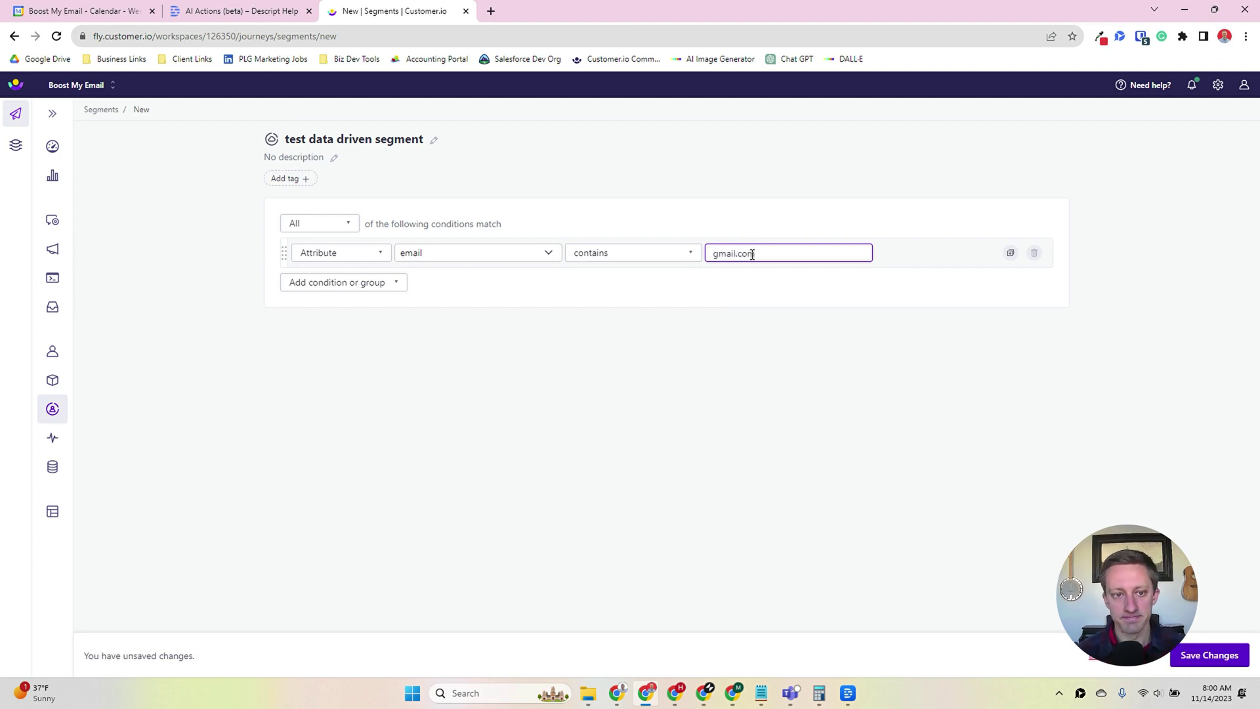
left_click(715, 321)
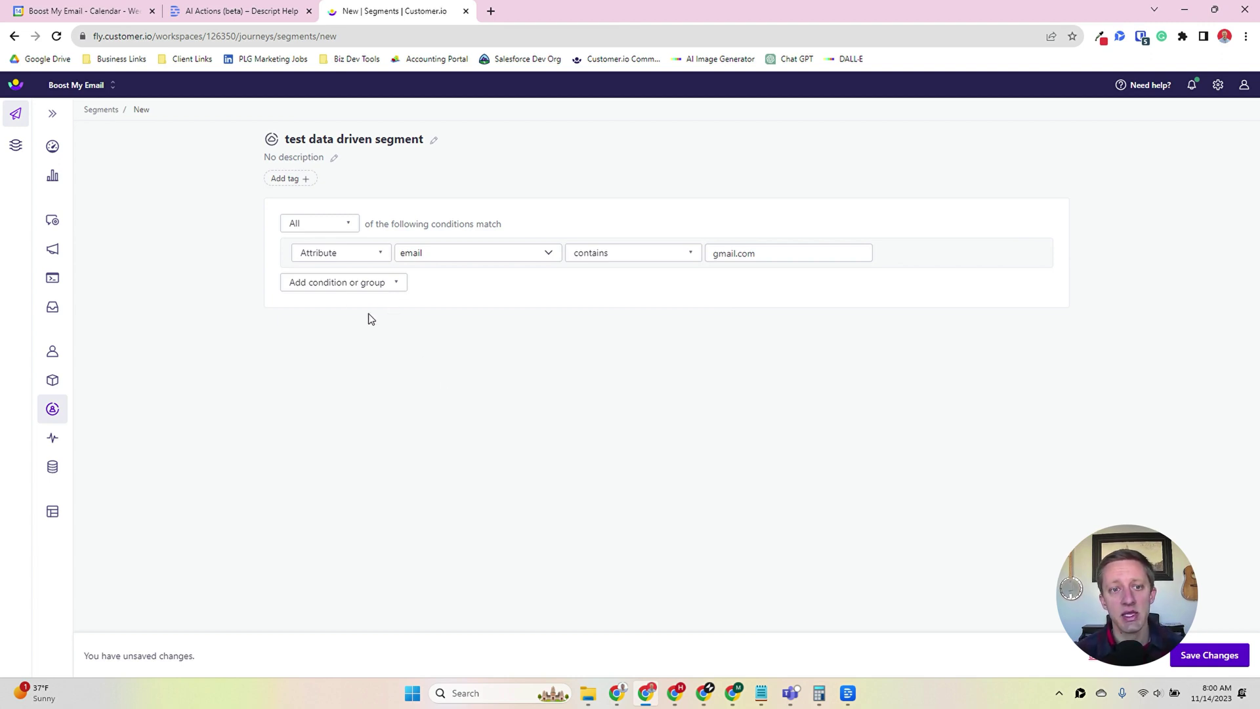
Add a second condition testing whether created_at is a timestamp after a date.
left_click(340, 284)
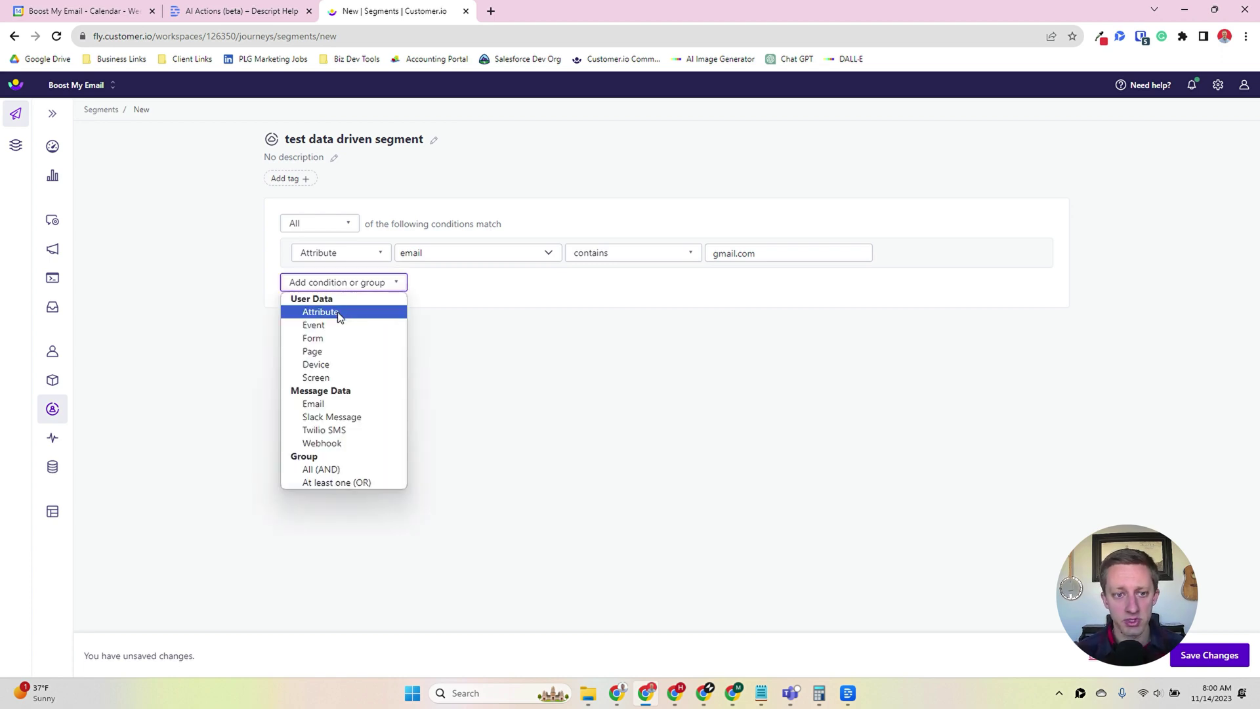
left_click(340, 312)
left_click(512, 289)
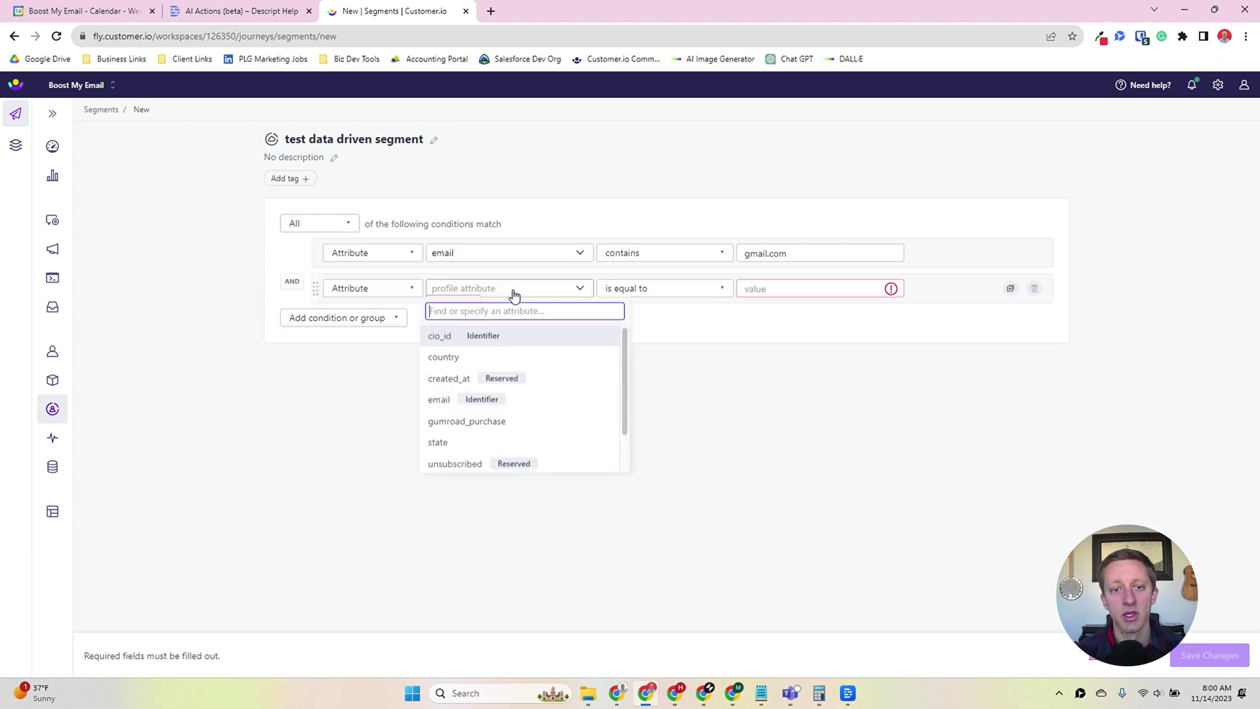
left_click(540, 378)
left_click(674, 290)
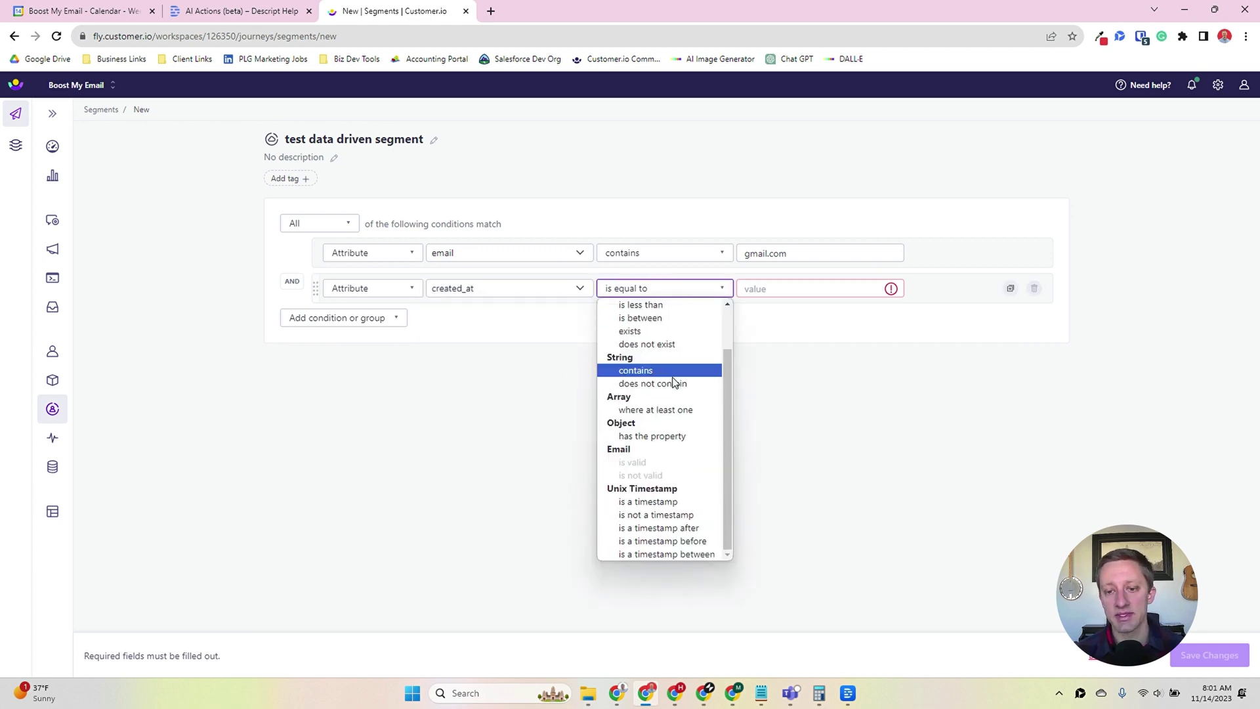
left_click(668, 528)
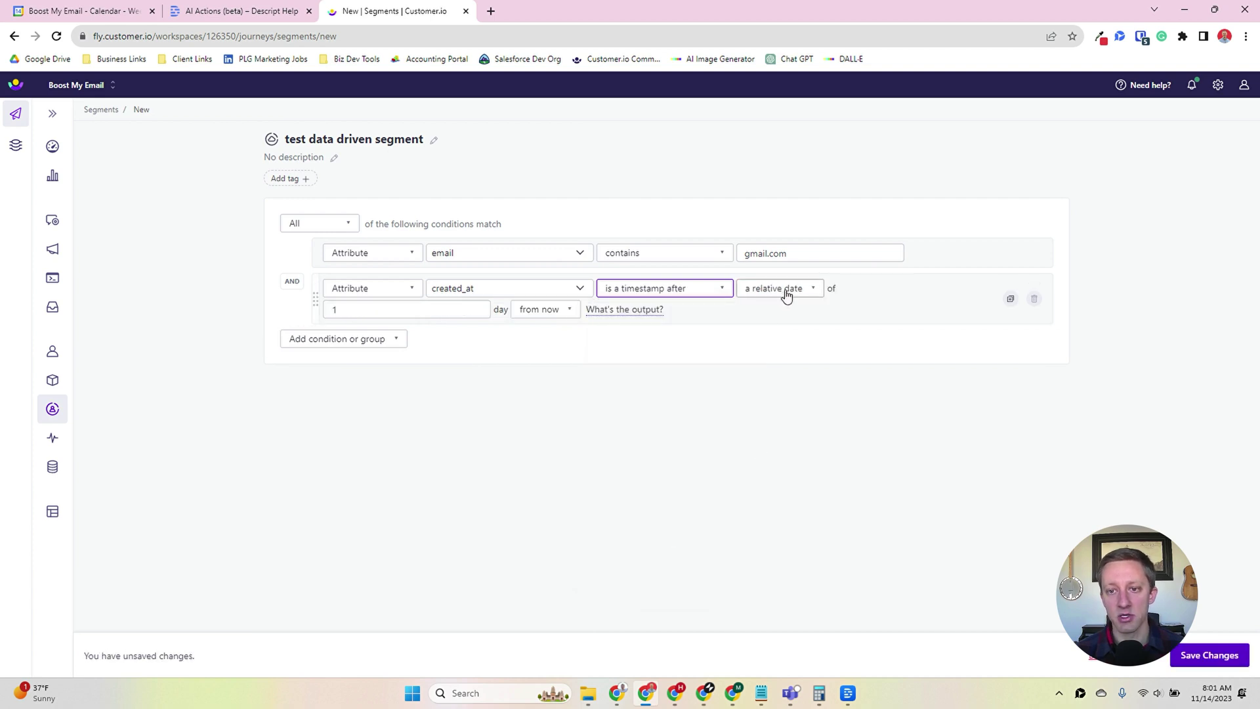
Set the created_at date to a relative 7 days ago.
left_click(356, 310)
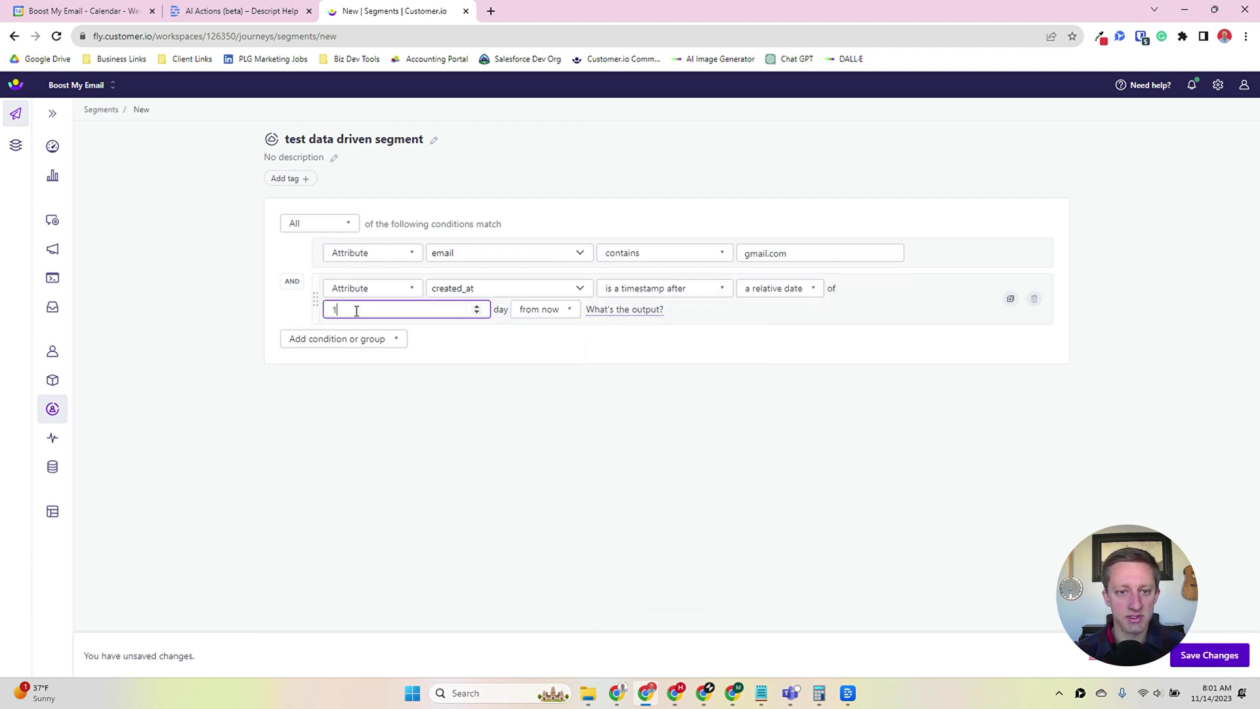
left_click(542, 310)
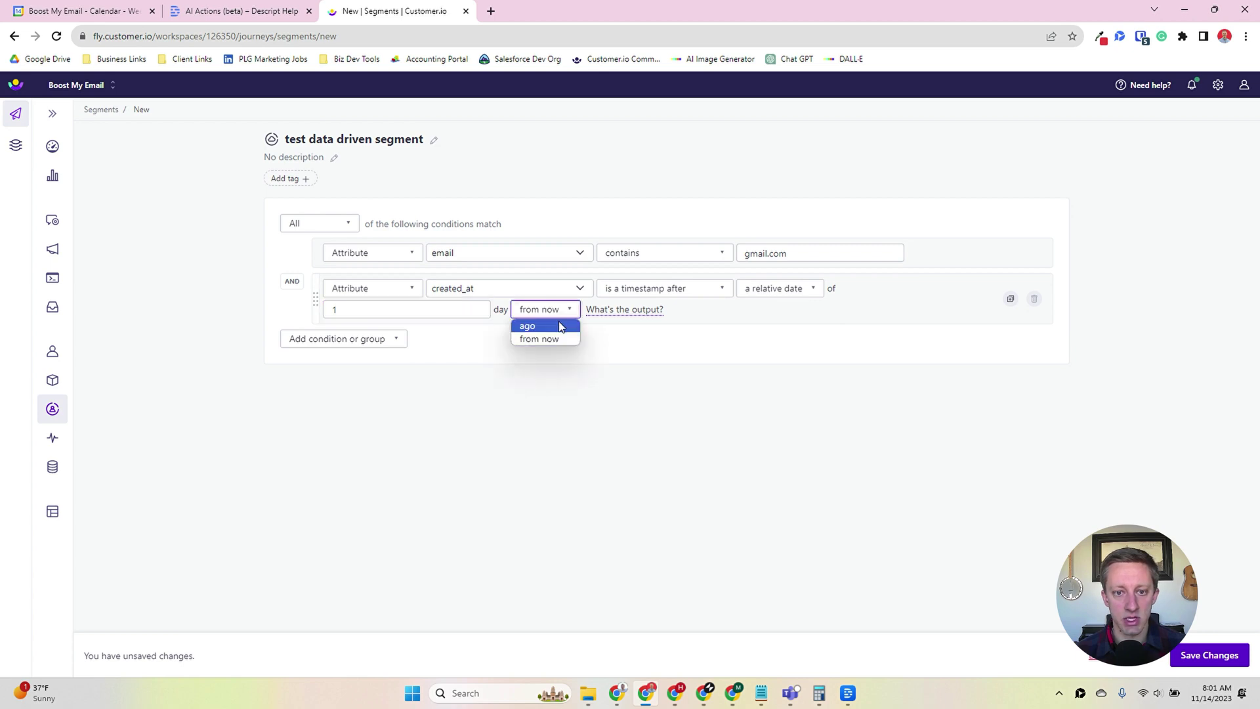
left_click(555, 326)
key("shift+Tab")
type("7")
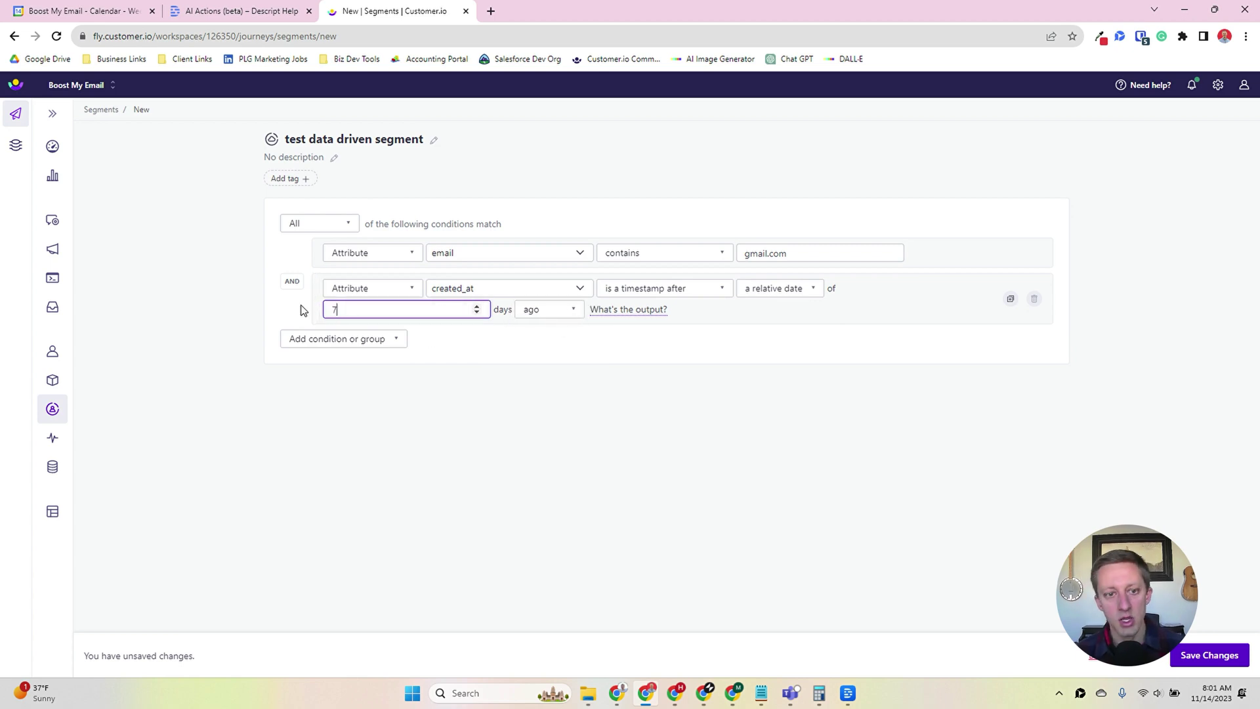
left_click(752, 440)
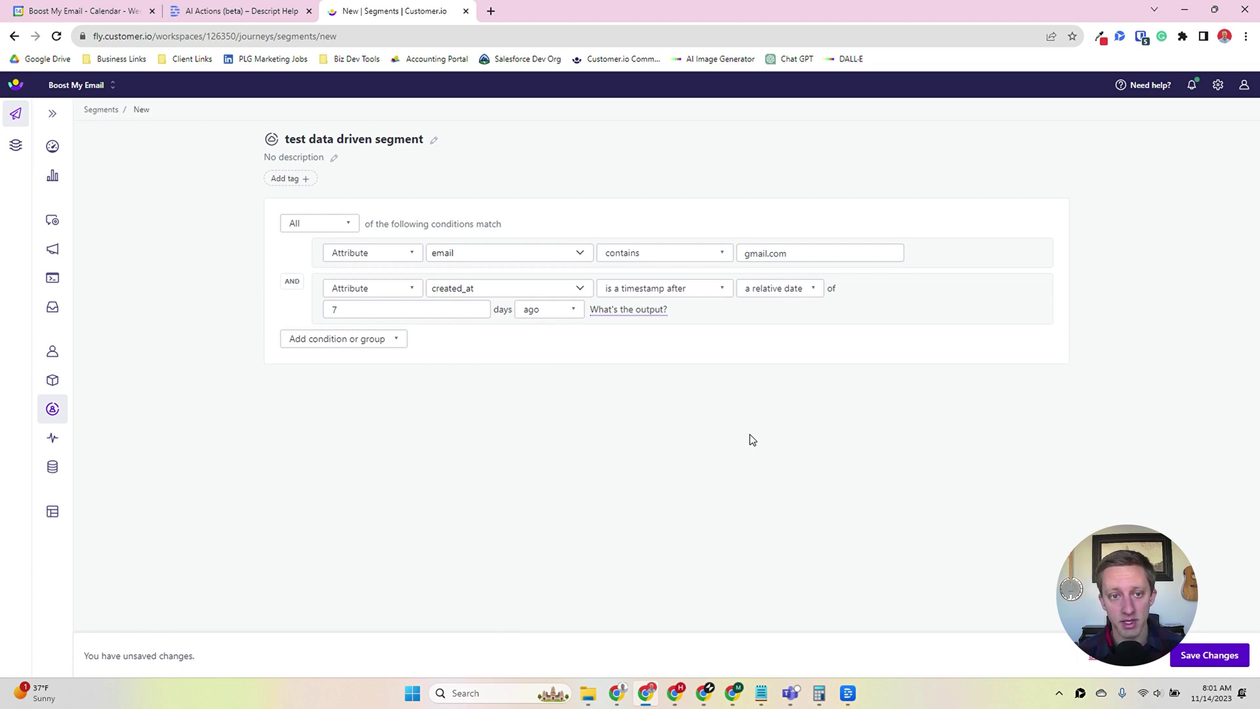
double_click(291, 283)
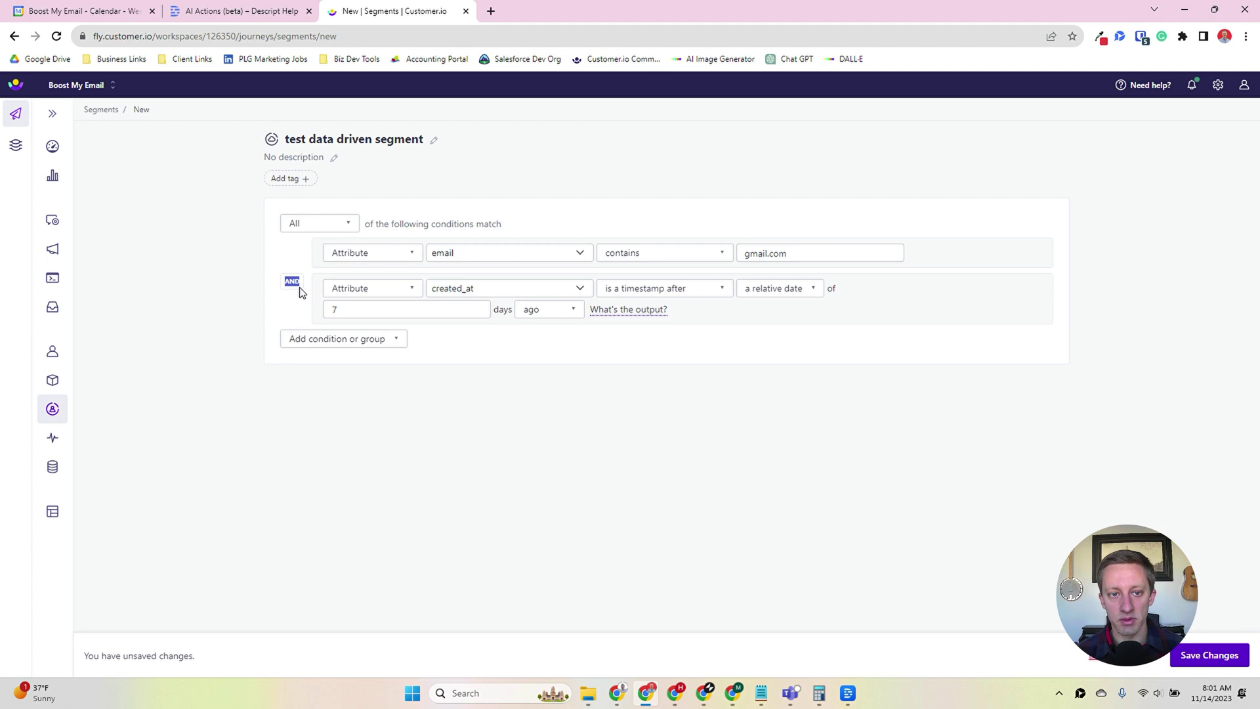
Switch the top-level match to 'At least one' and add an empty nested 'At least one' group.
left_click(324, 223)
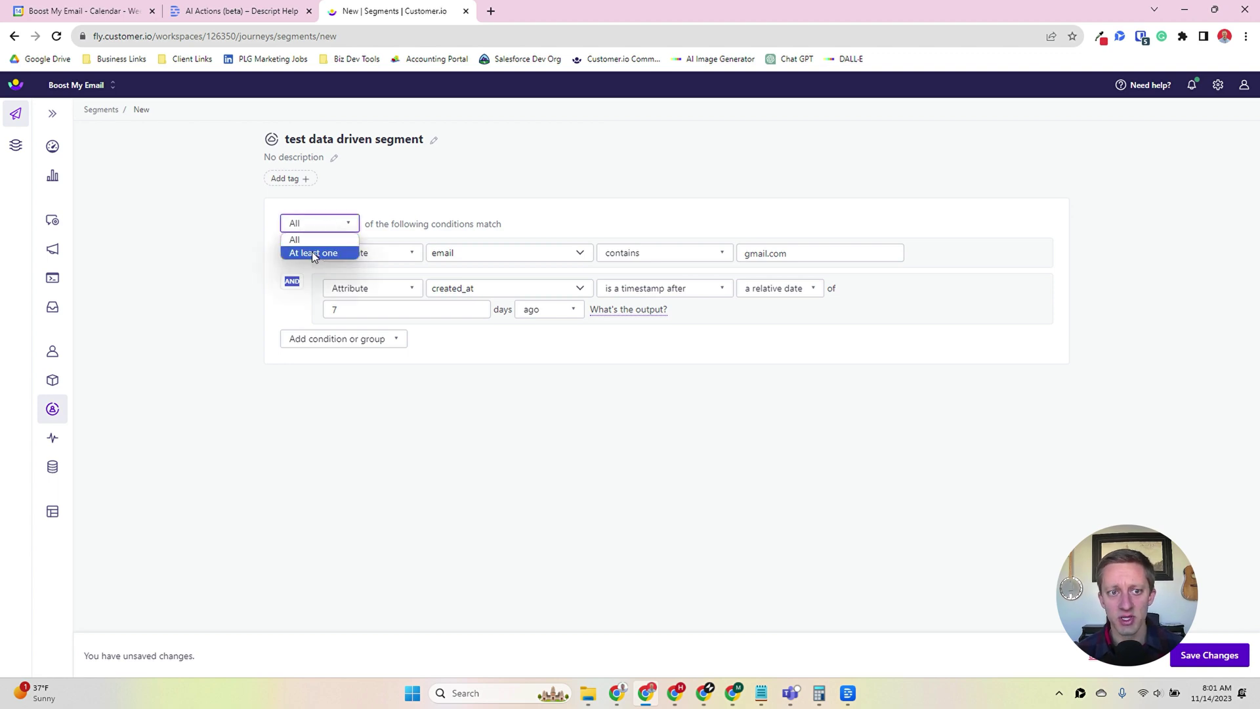
left_click(312, 253)
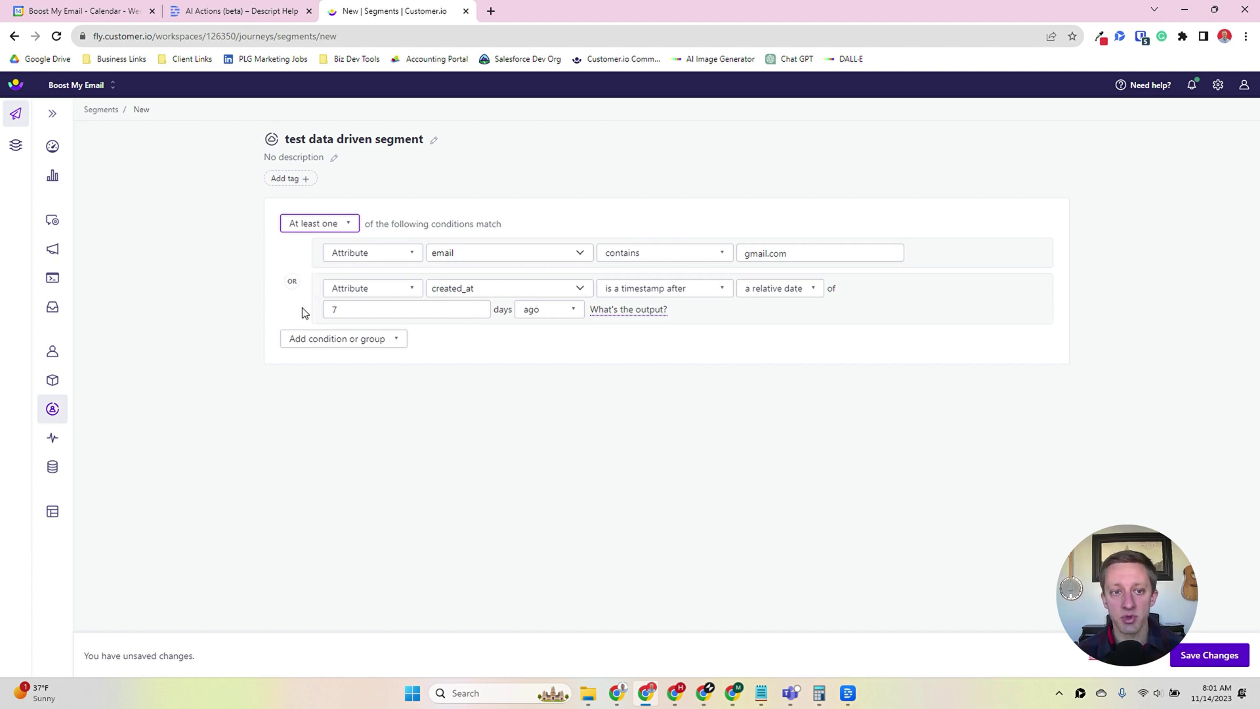
left_click(331, 339)
left_click(387, 539)
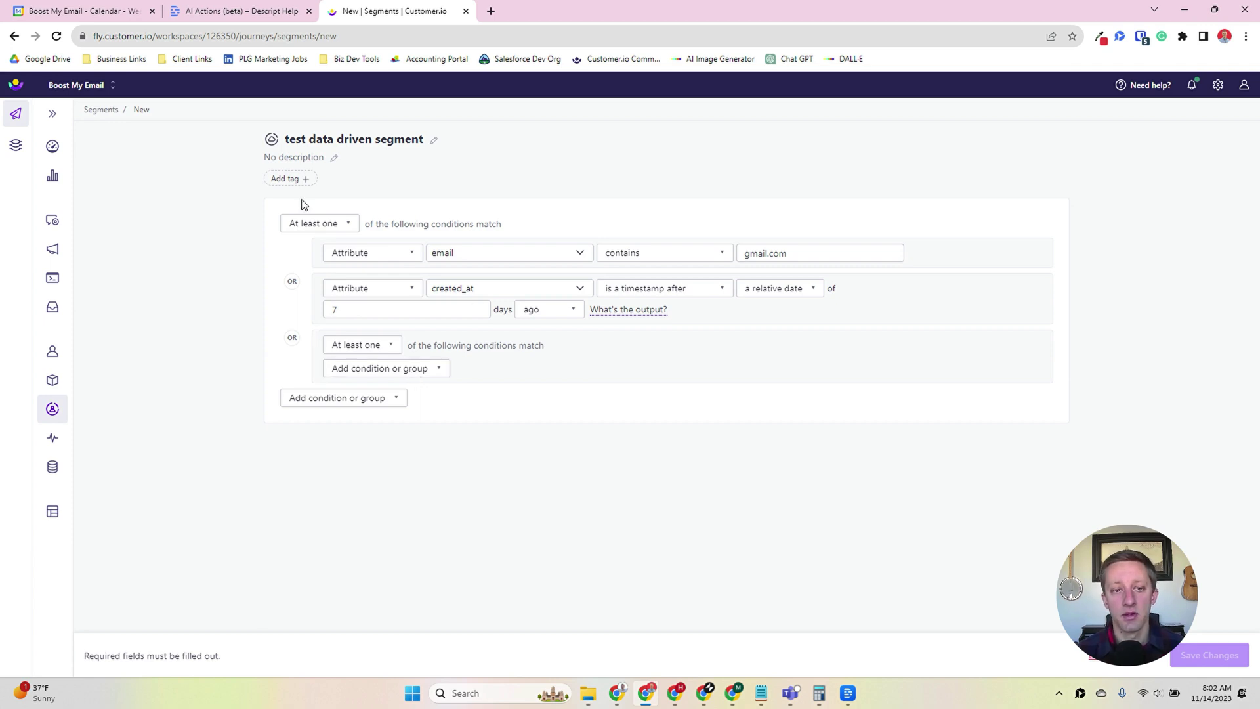
Add a second OR group, nest email and created_at under 'All', and move a created_at copy into the second group.
left_click(360, 399)
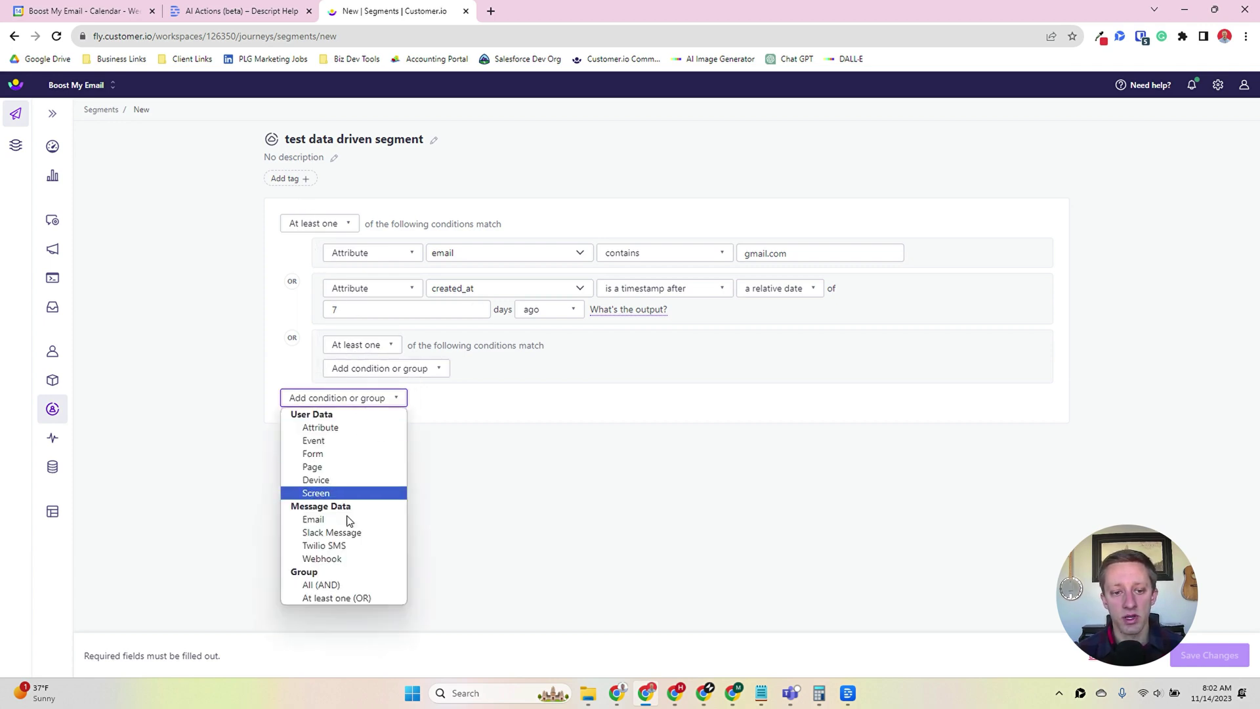
left_click(341, 598)
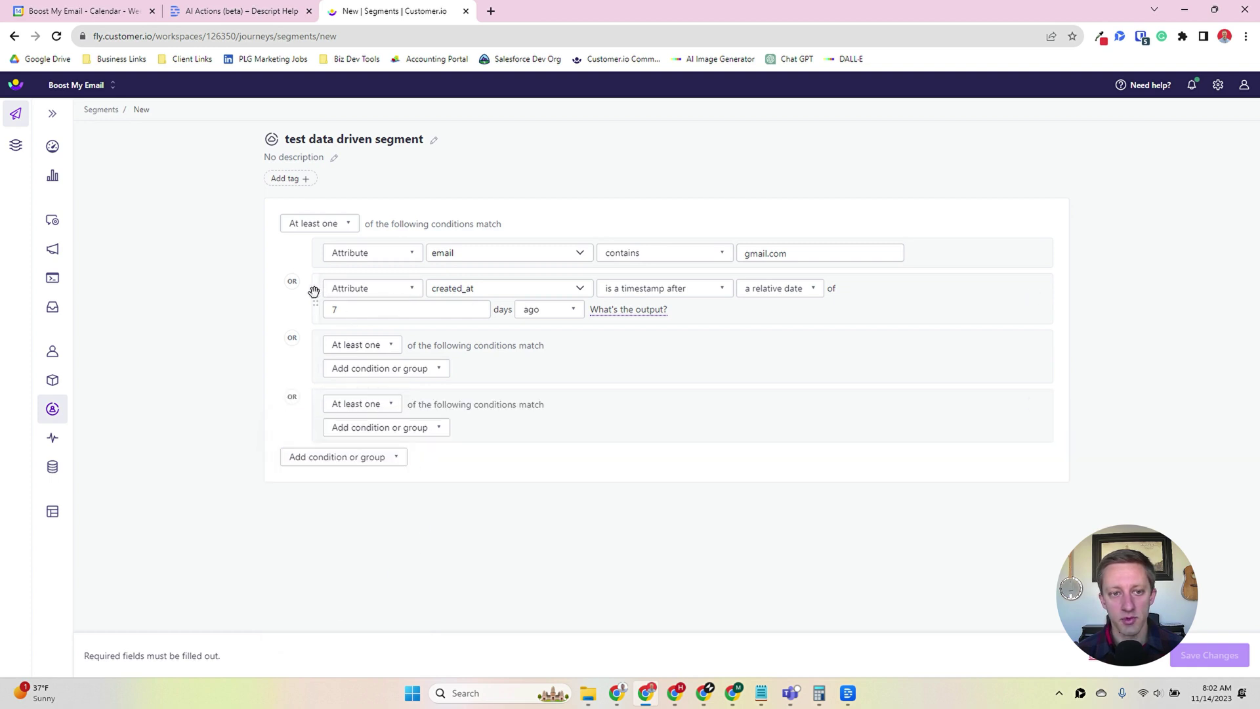
left_click_drag(314, 291, 349, 289)
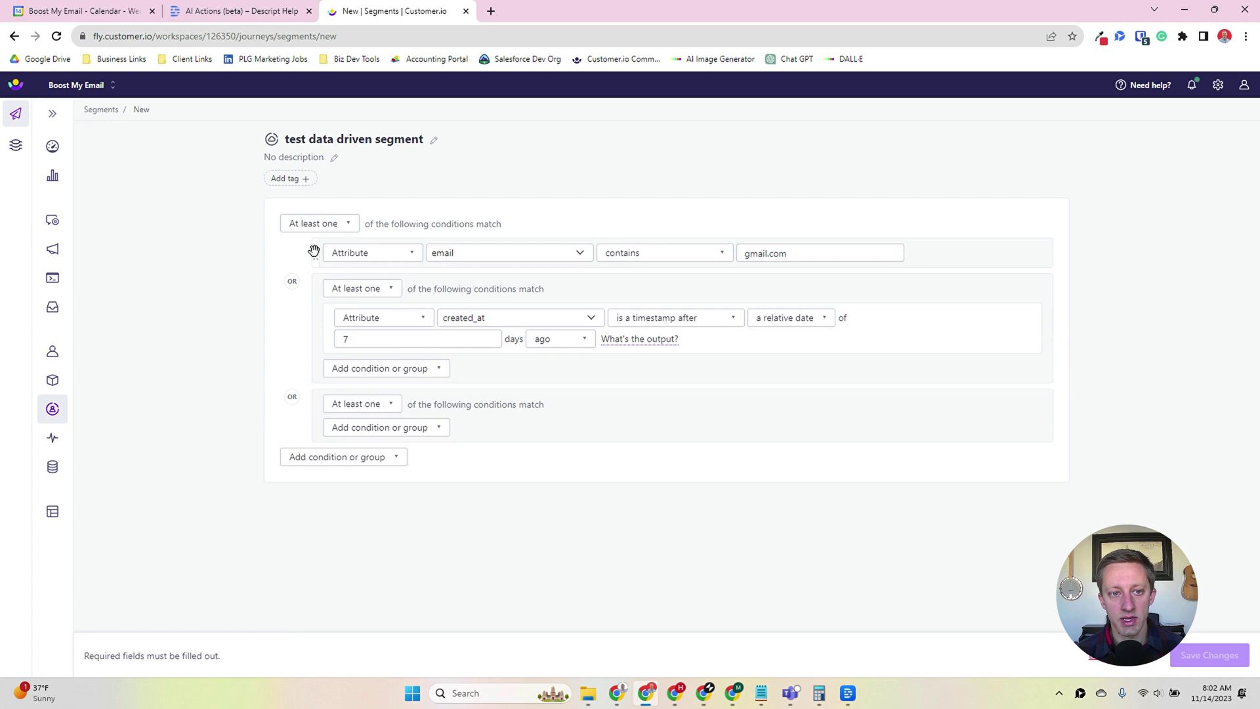
left_click_drag(314, 251, 358, 338)
left_click(375, 257)
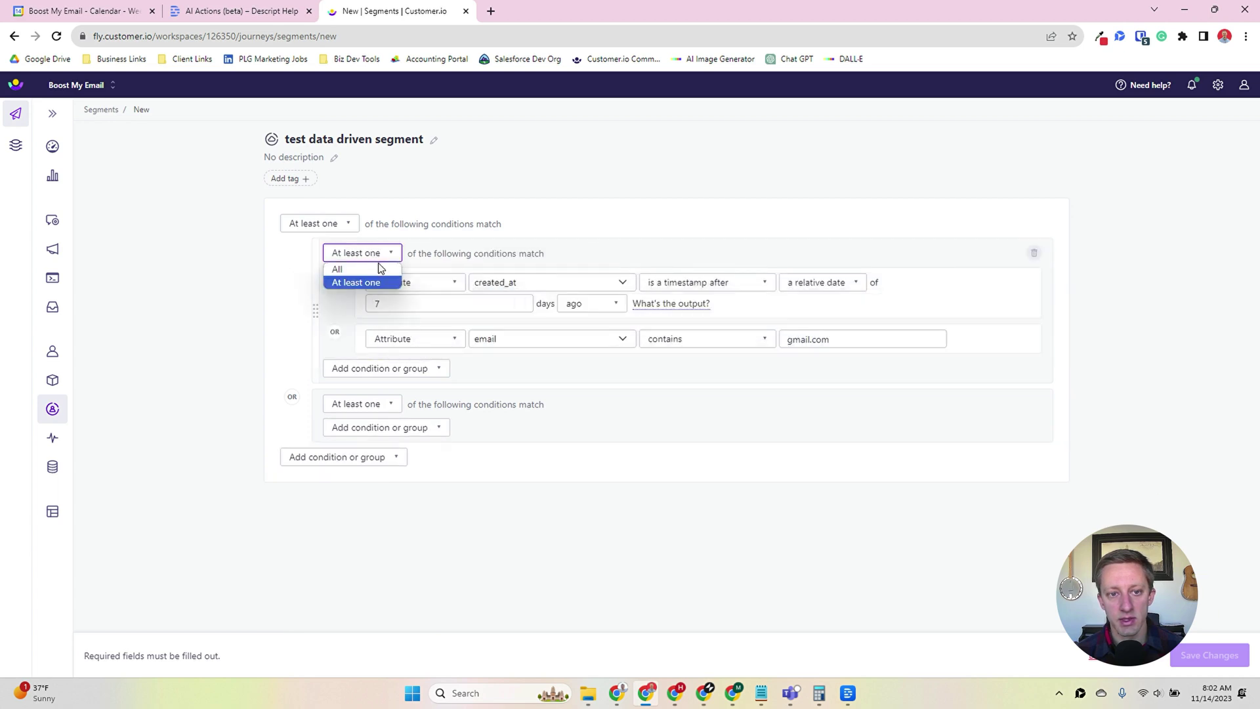
left_click(379, 268)
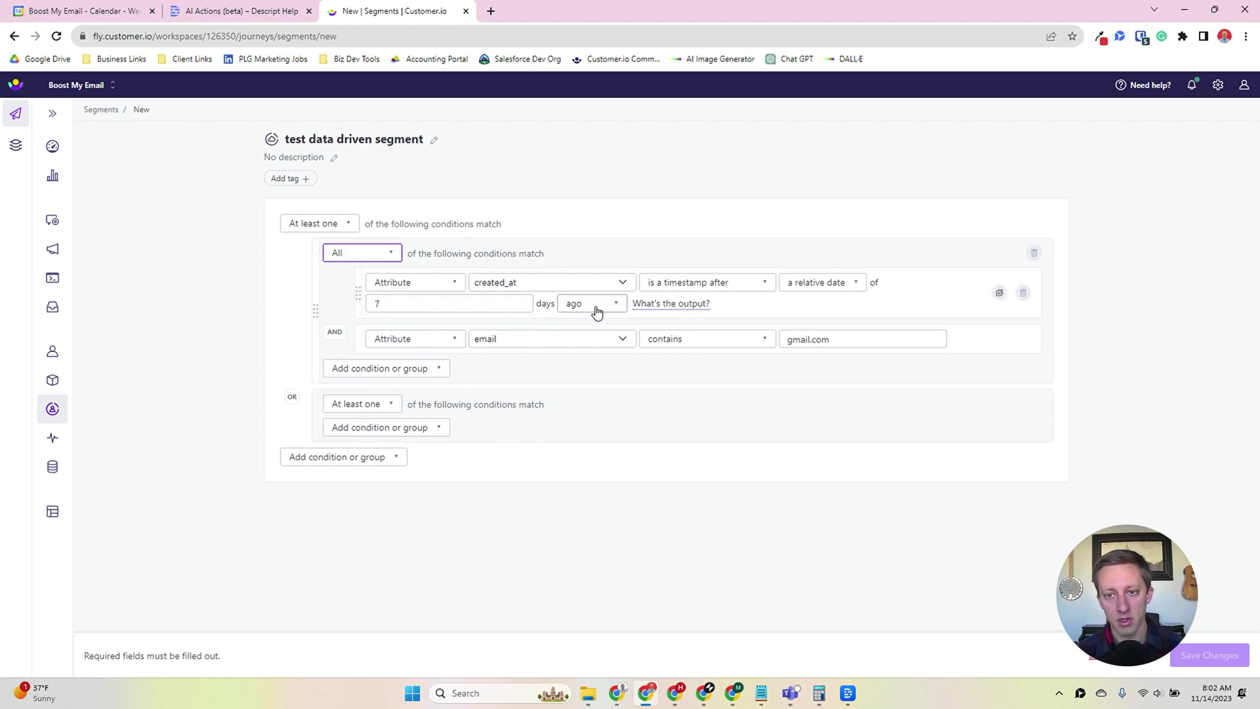
left_click(999, 293)
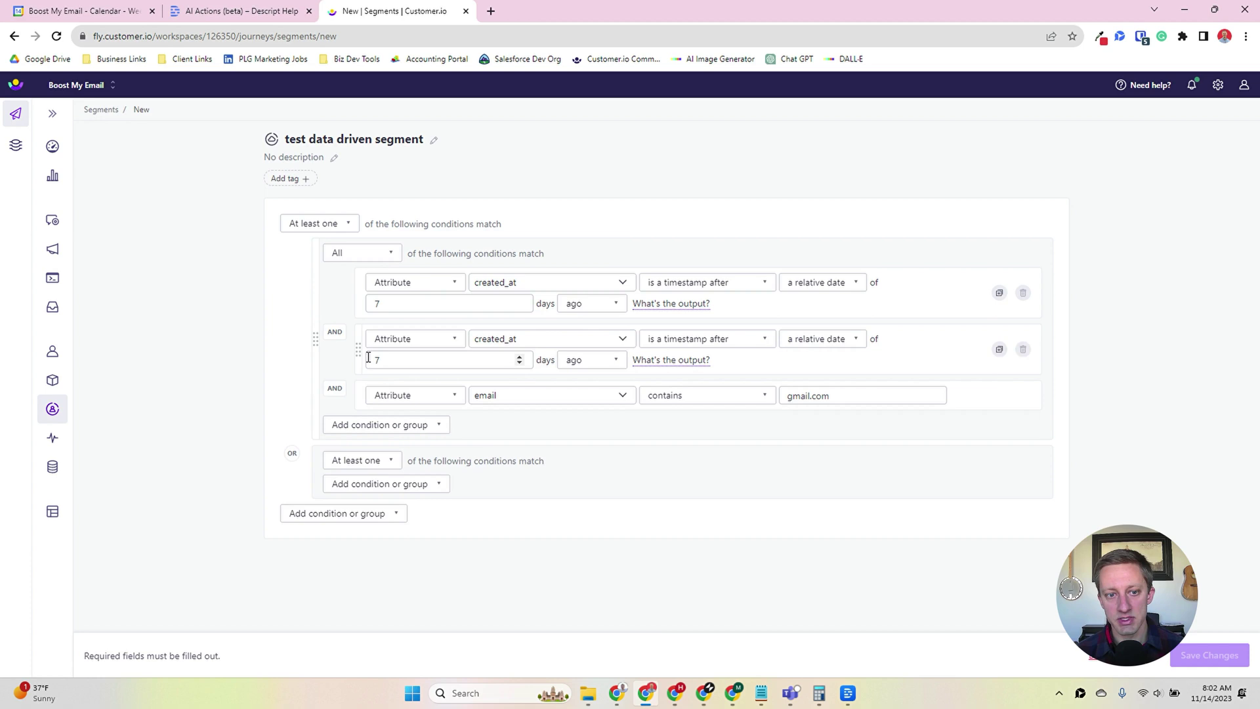
left_click_drag(358, 348, 384, 489)
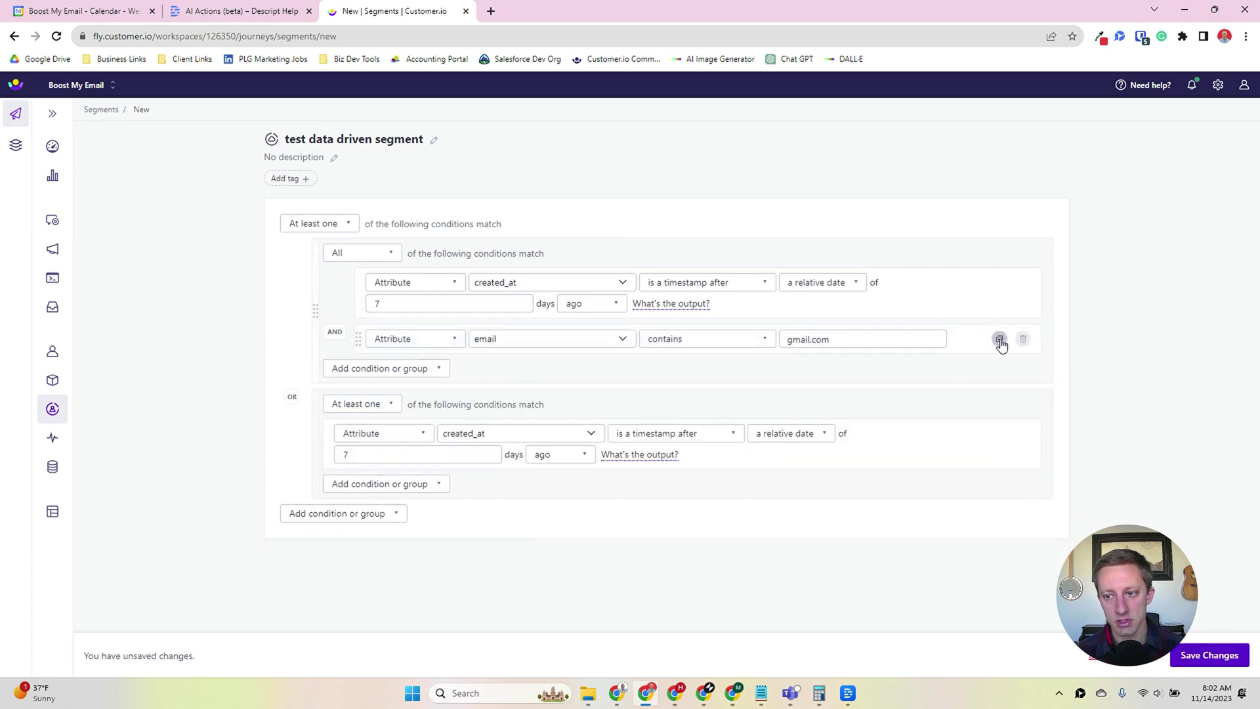